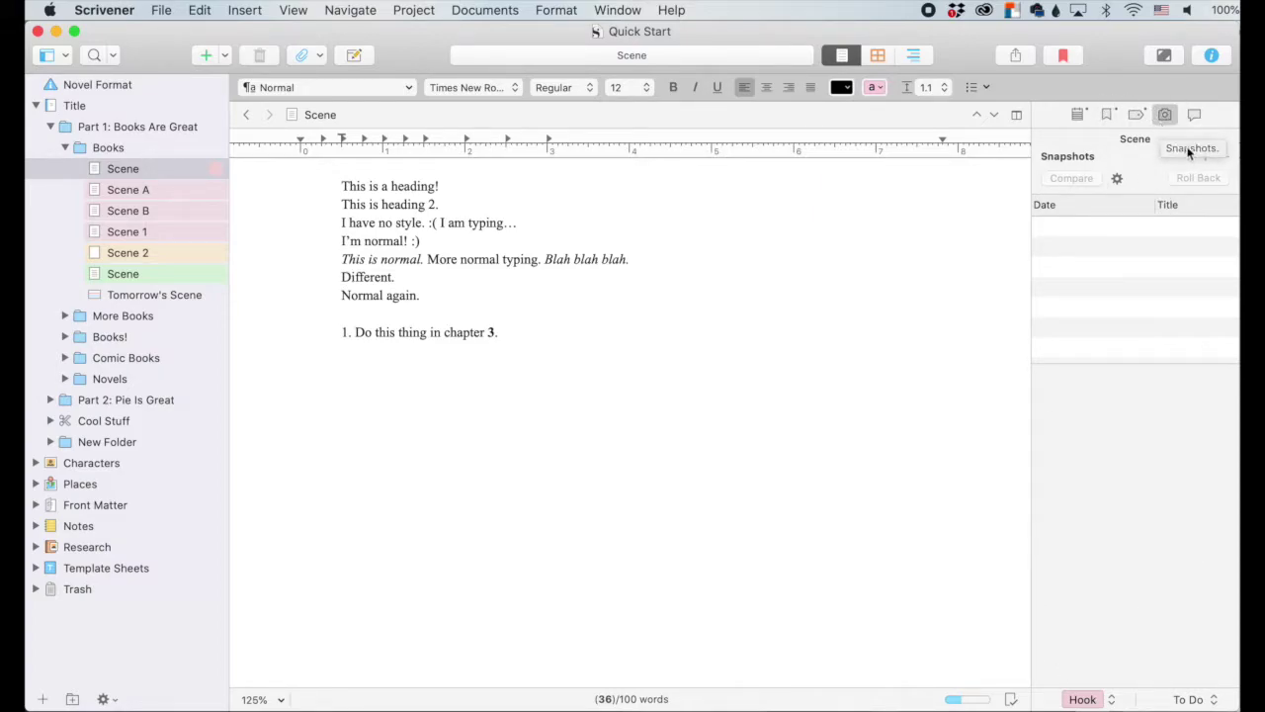
# - Take a snapshot of the Scene document in its current state
pyautogui.click(1213, 56)
pyautogui.click(1002, 56)
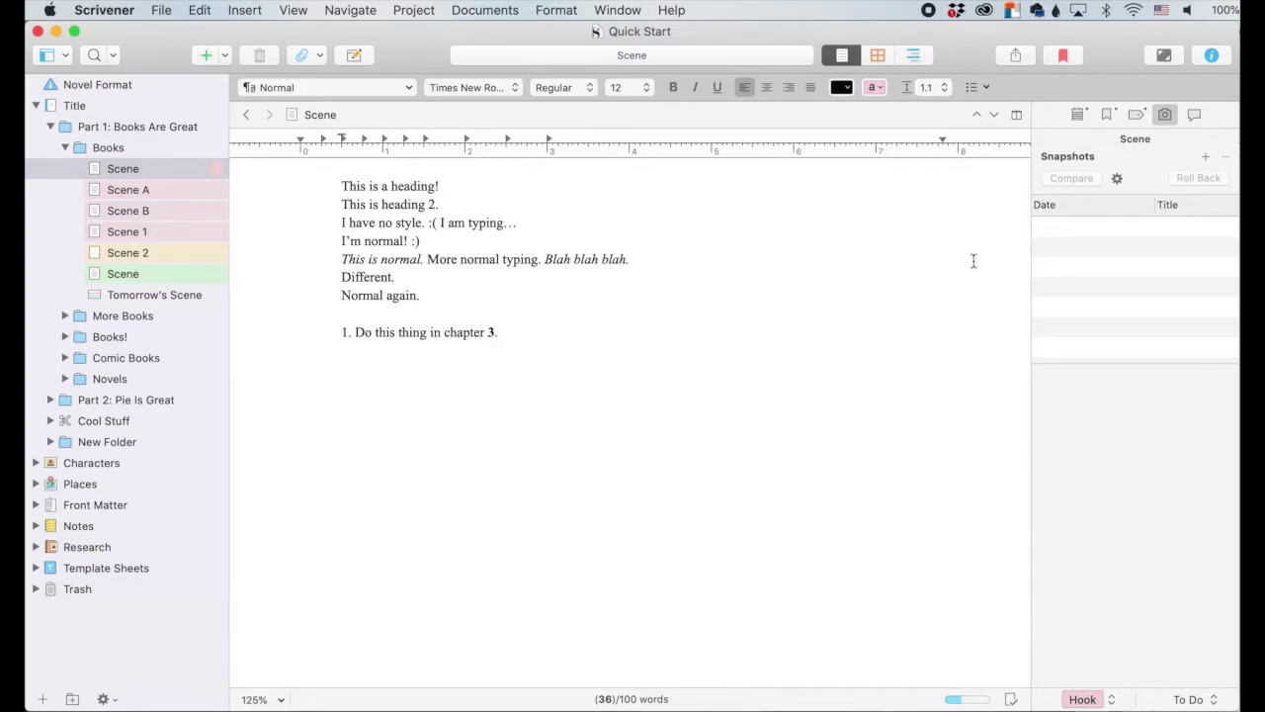
pyautogui.click(1205, 159)
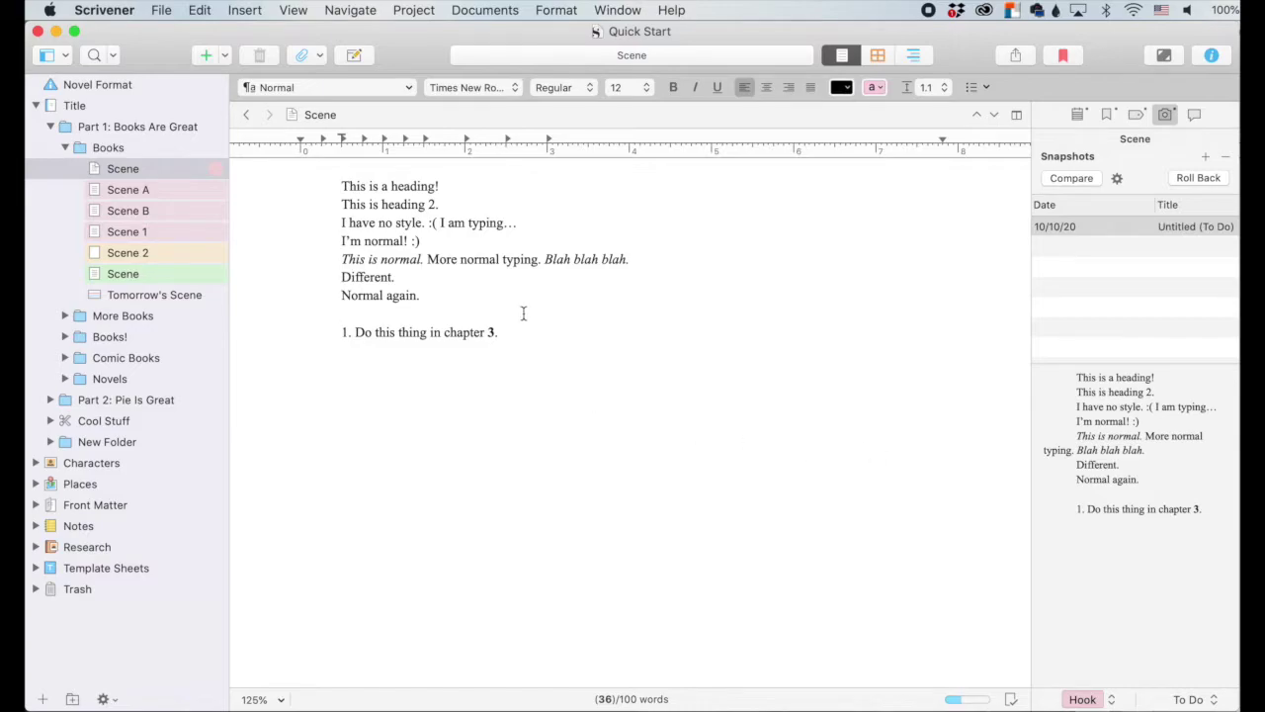
# - Replace the lines from "I have no style" through "Normal again." with "I am making changes!" and add "Changes changes ch-ch-ch-changes." at the end
pyautogui.click(425, 294)
pyautogui.moveTo(425, 294); pyautogui.dragTo(344, 223)
pyautogui.press('BackSpace')
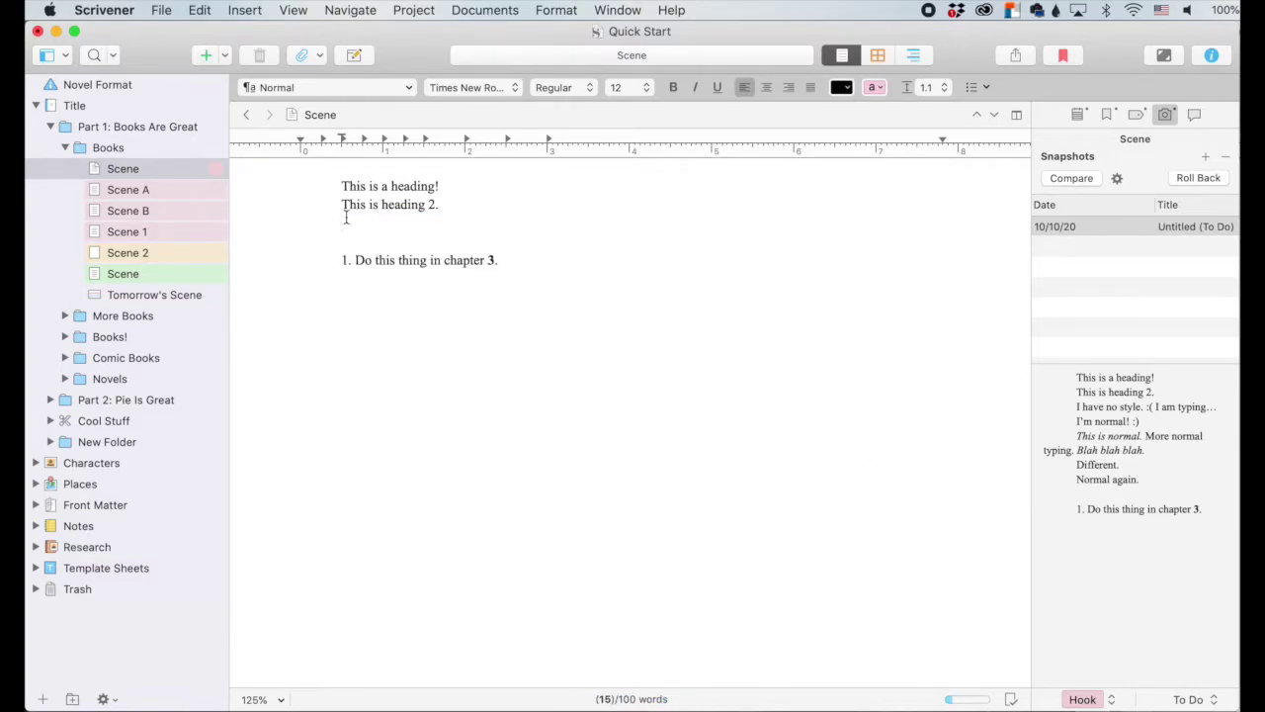
pyautogui.write('I am making ')
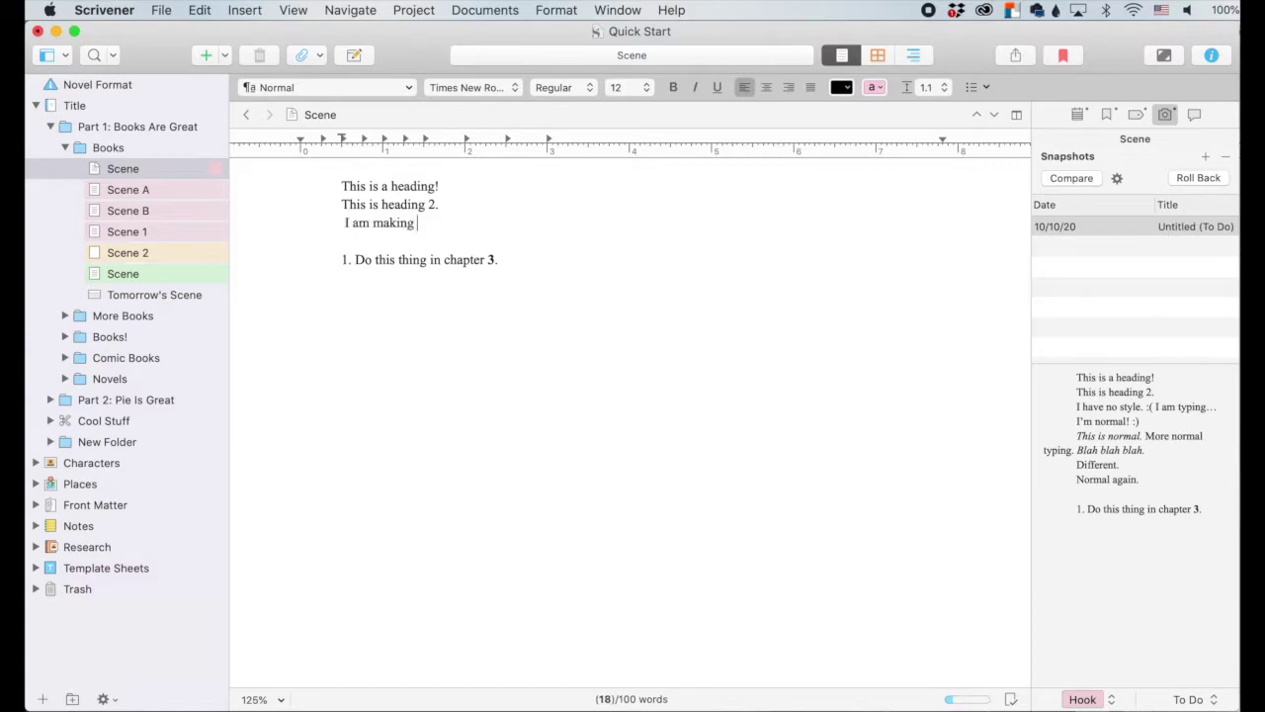
pyautogui.write('changes!')
pyautogui.click(628, 359)
pyautogui.write('Changes changes ch-ch-ch-changes.')
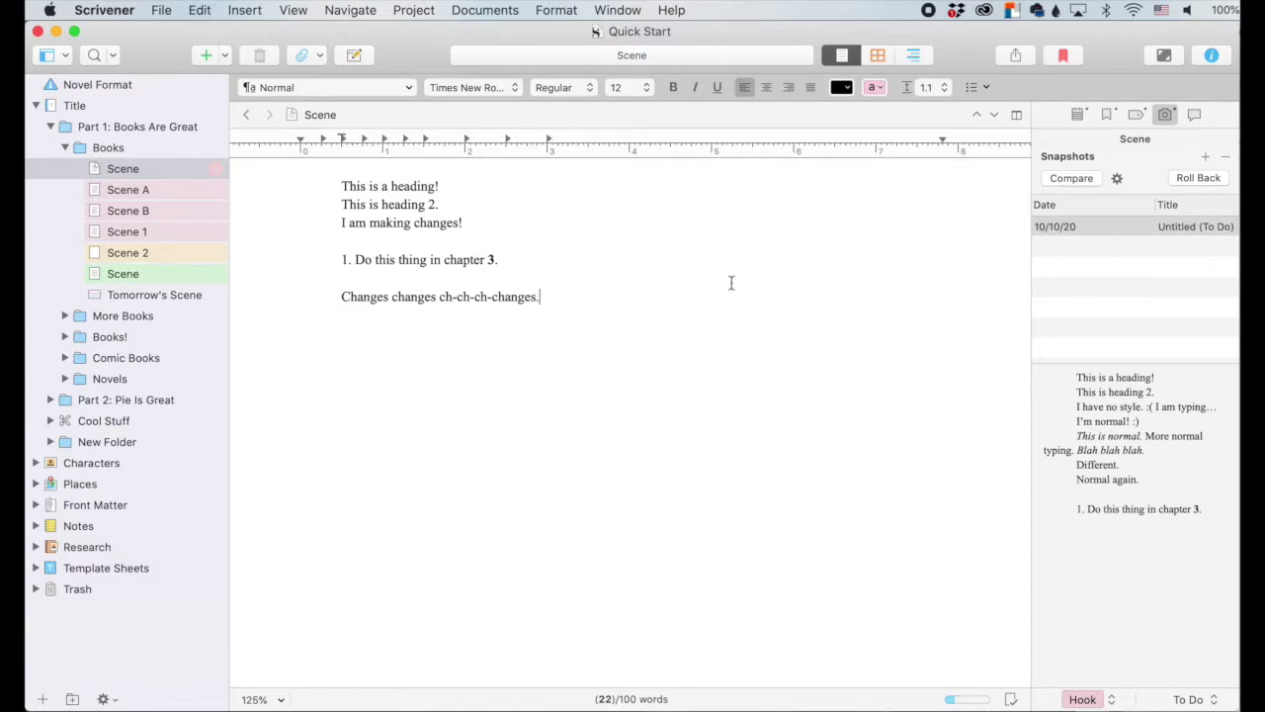
# - Take a second snapshot of the edited scene and preview the text of both snapshots
pyautogui.click(1206, 159)
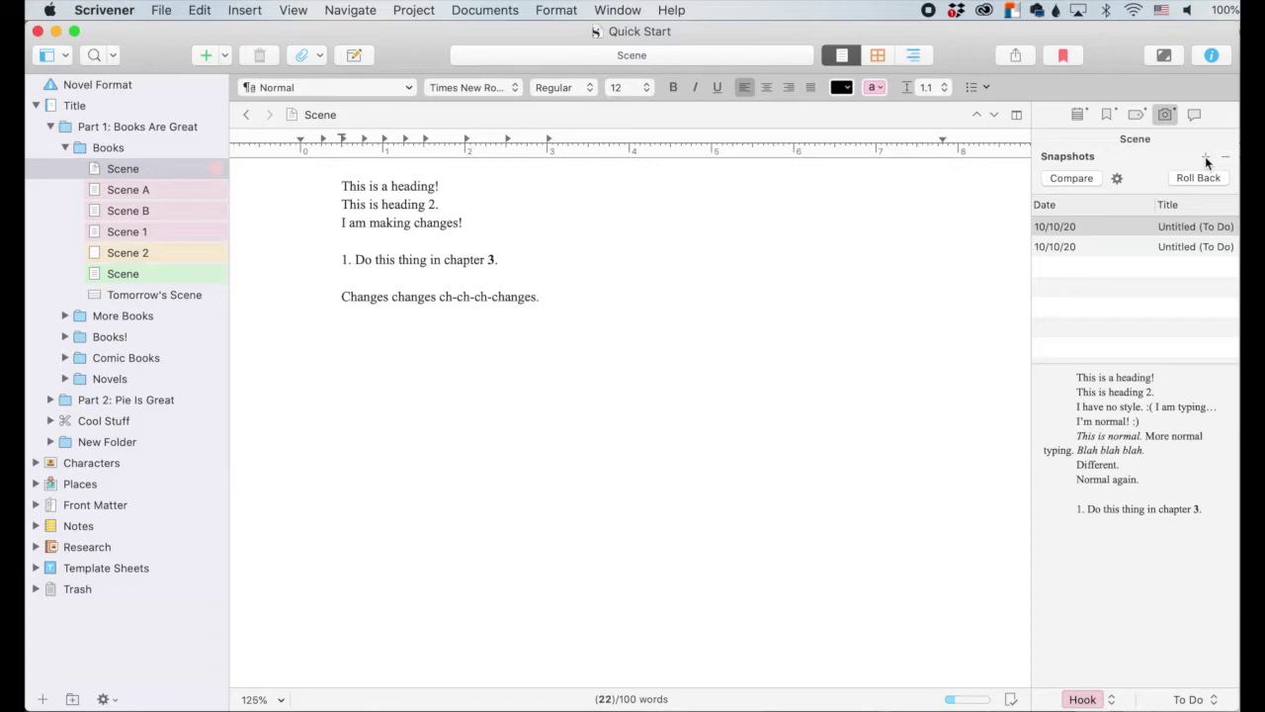
pyautogui.click(1095, 226)
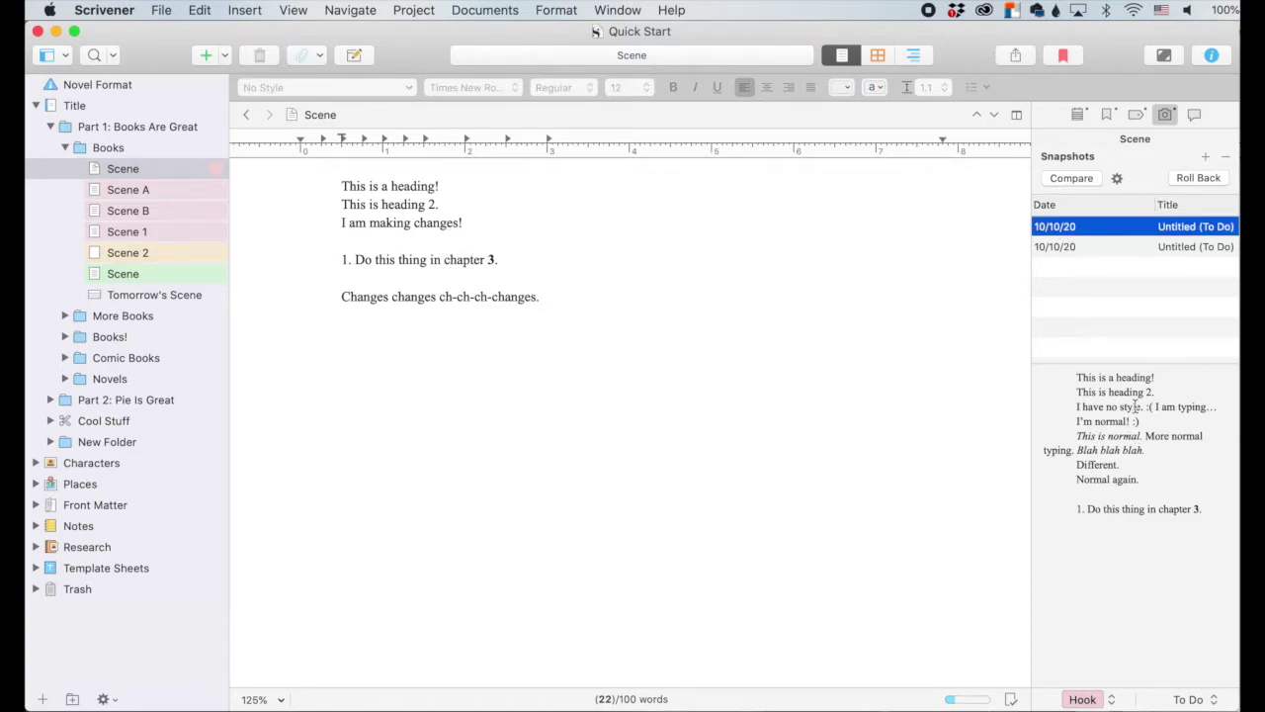
pyautogui.click(1179, 247)
# - Title the first snapshot "Original" and the second snapshot "New V1"
pyautogui.click(1176, 225)
pyautogui.click(1183, 227)
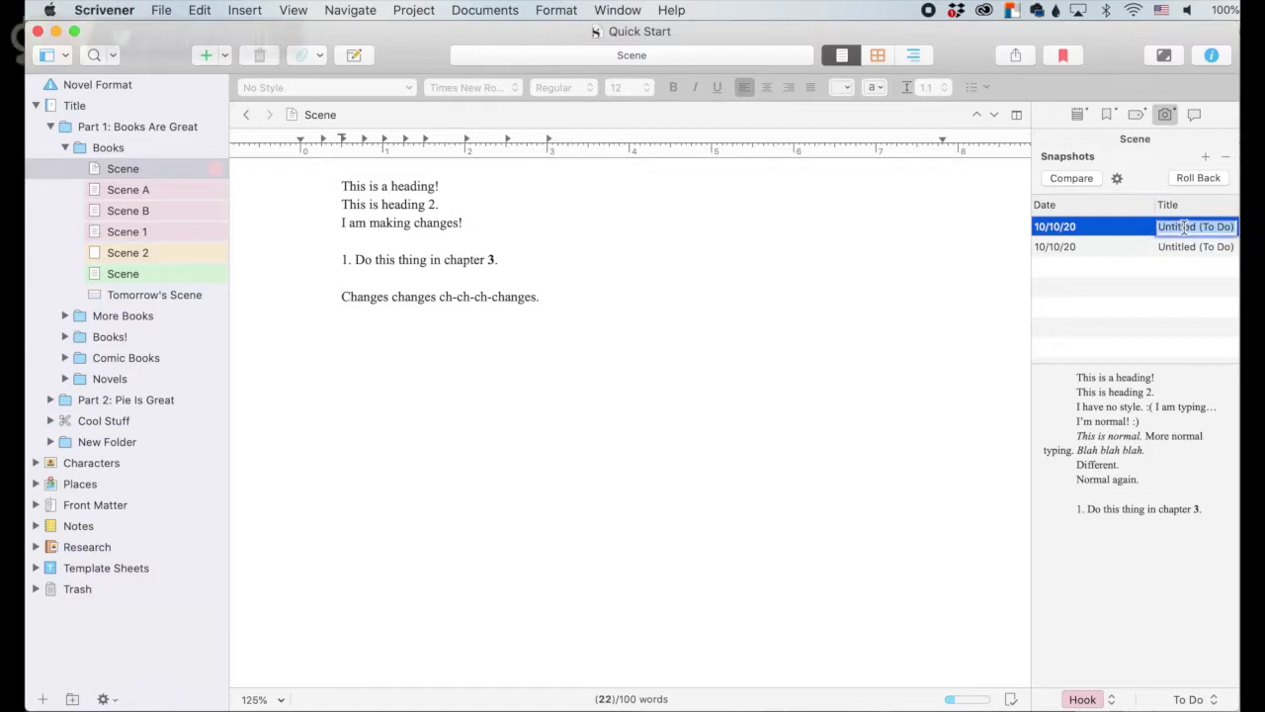
pyautogui.write('Original')
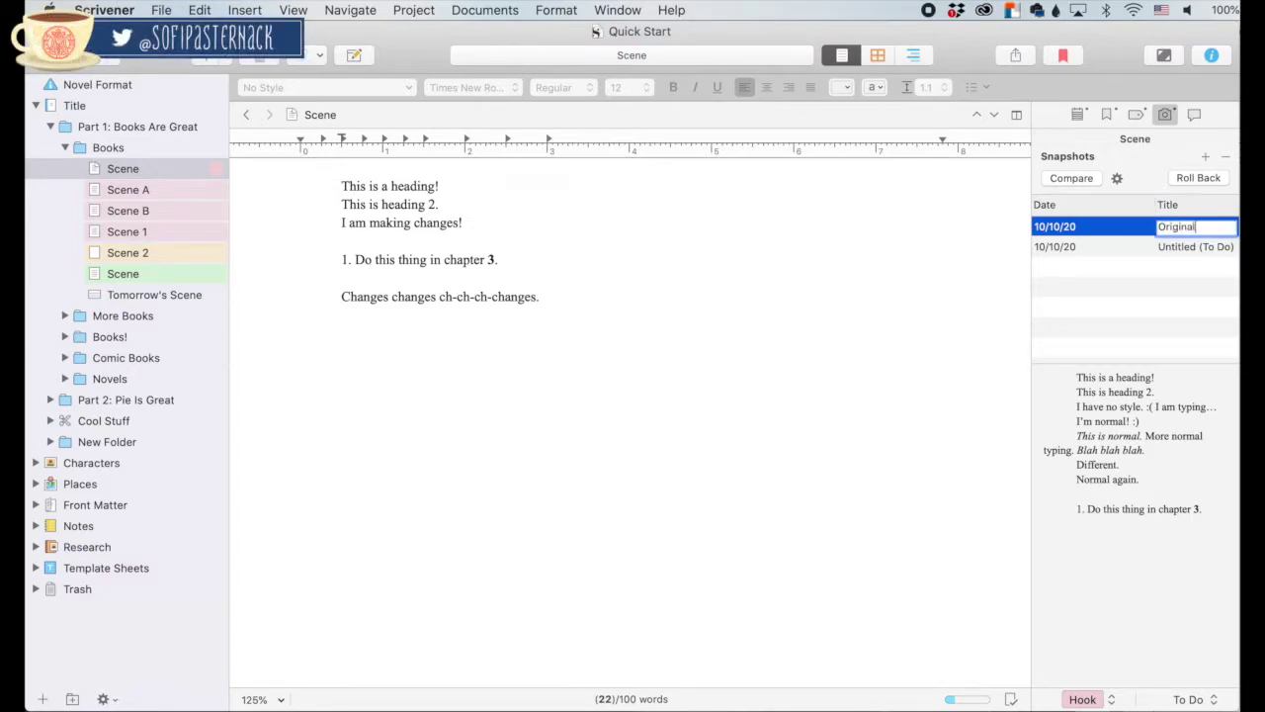
pyautogui.click(1183, 252)
pyautogui.click(1183, 249)
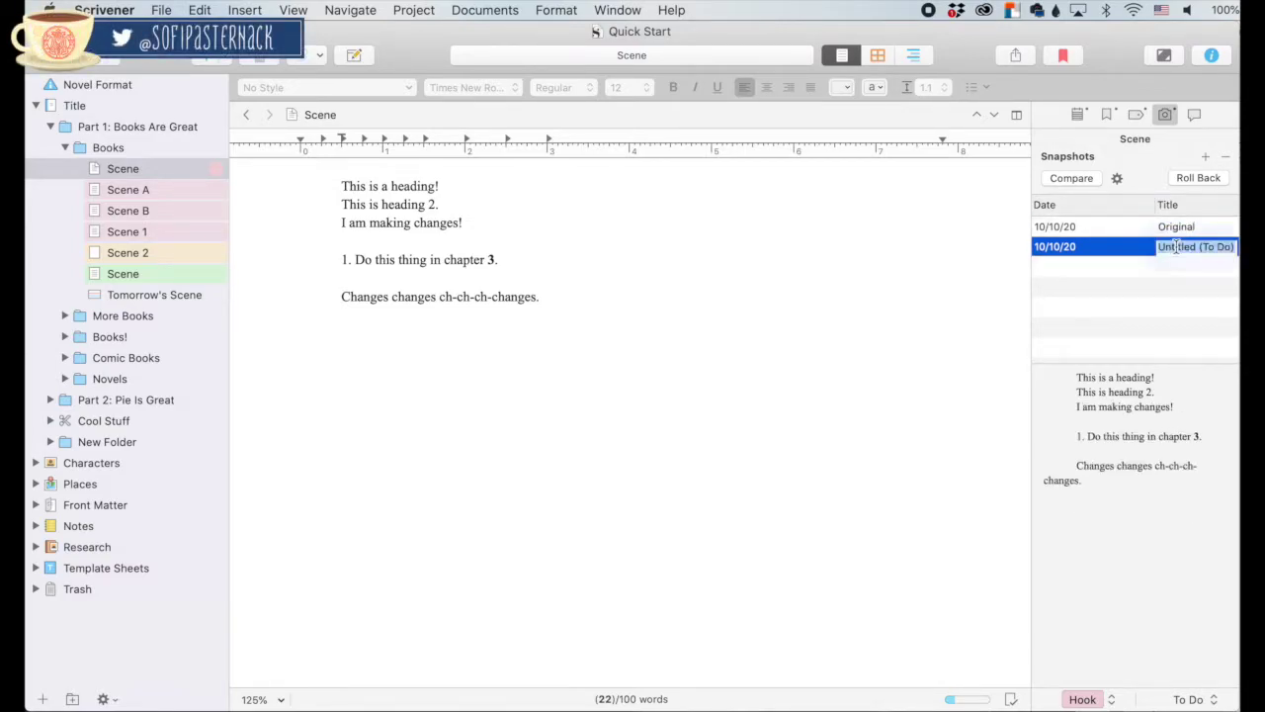
pyautogui.write('New V1')
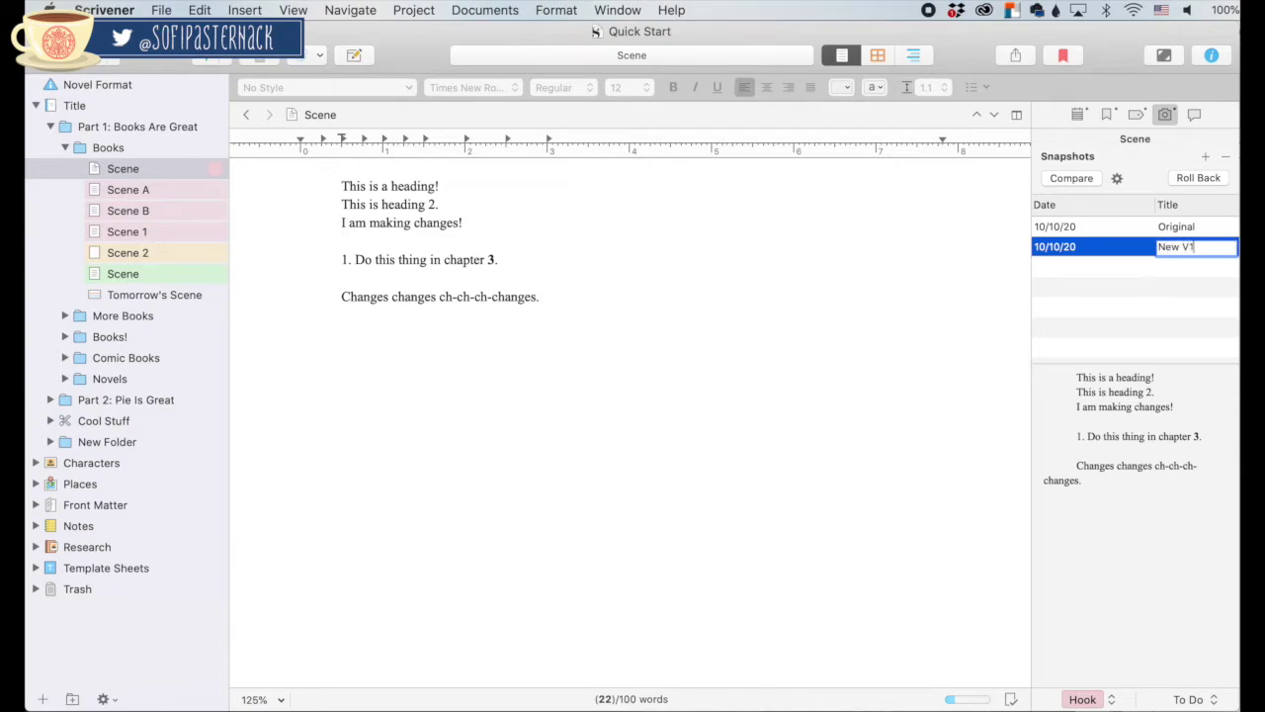
pyautogui.press('Return')
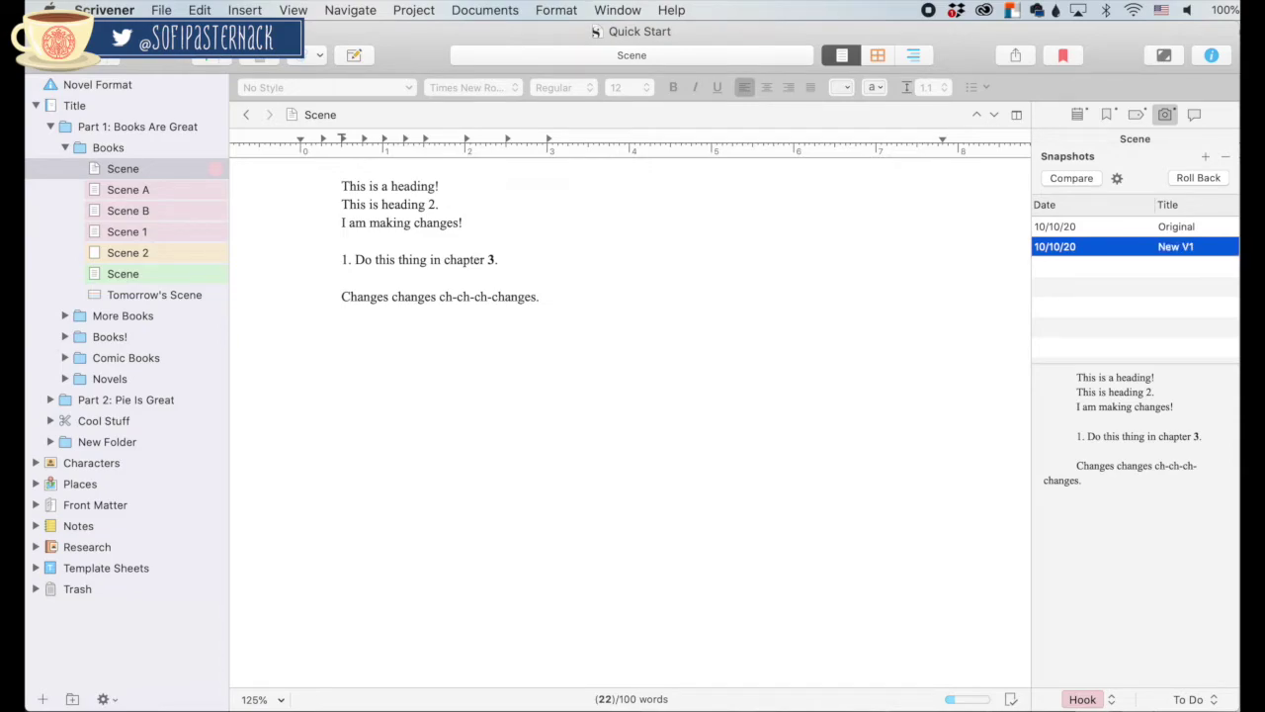
# - Compare the Original snapshot with the current scene text, and return to the snapshot's plain text
pyautogui.click(1155, 227)
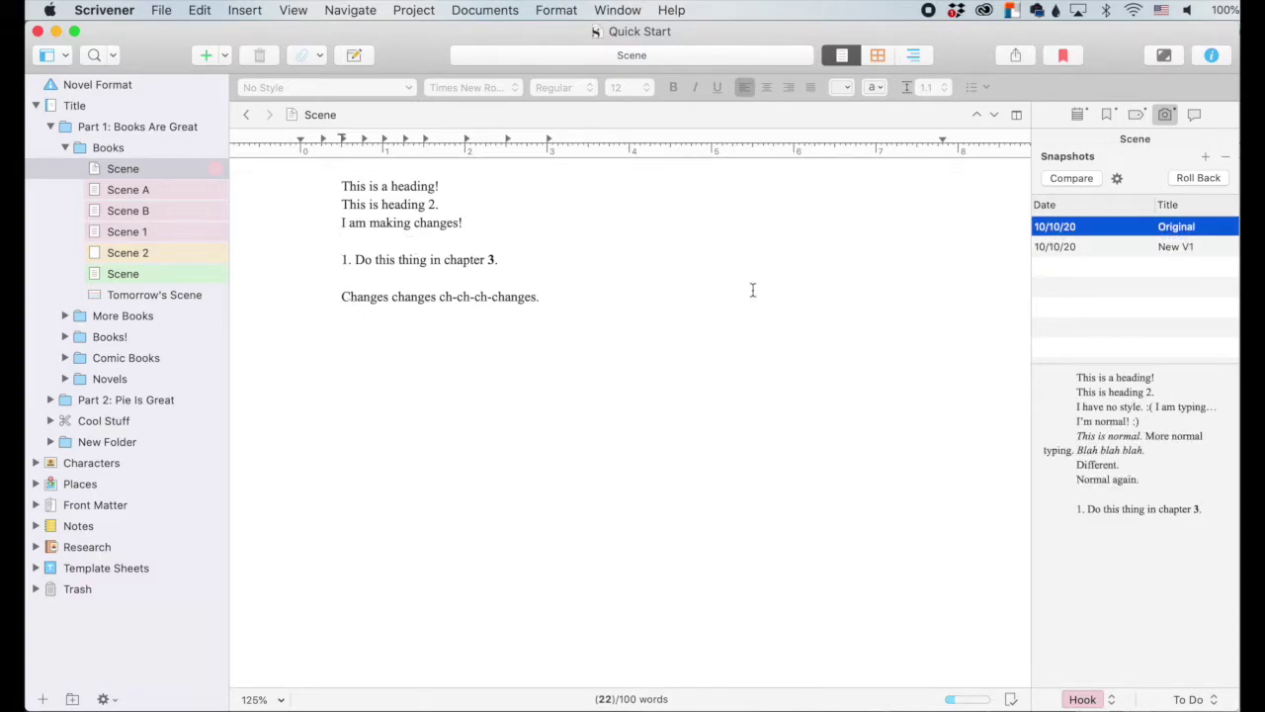
pyautogui.click(1071, 178)
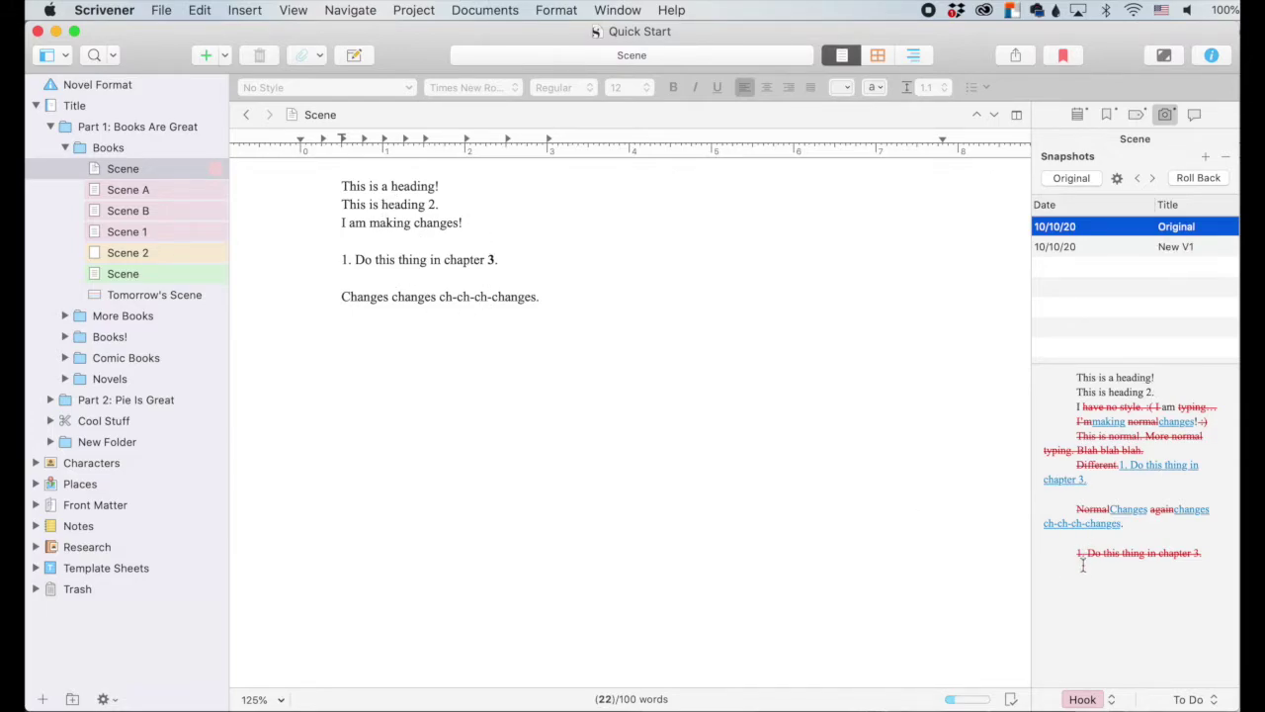
pyautogui.click(1091, 176)
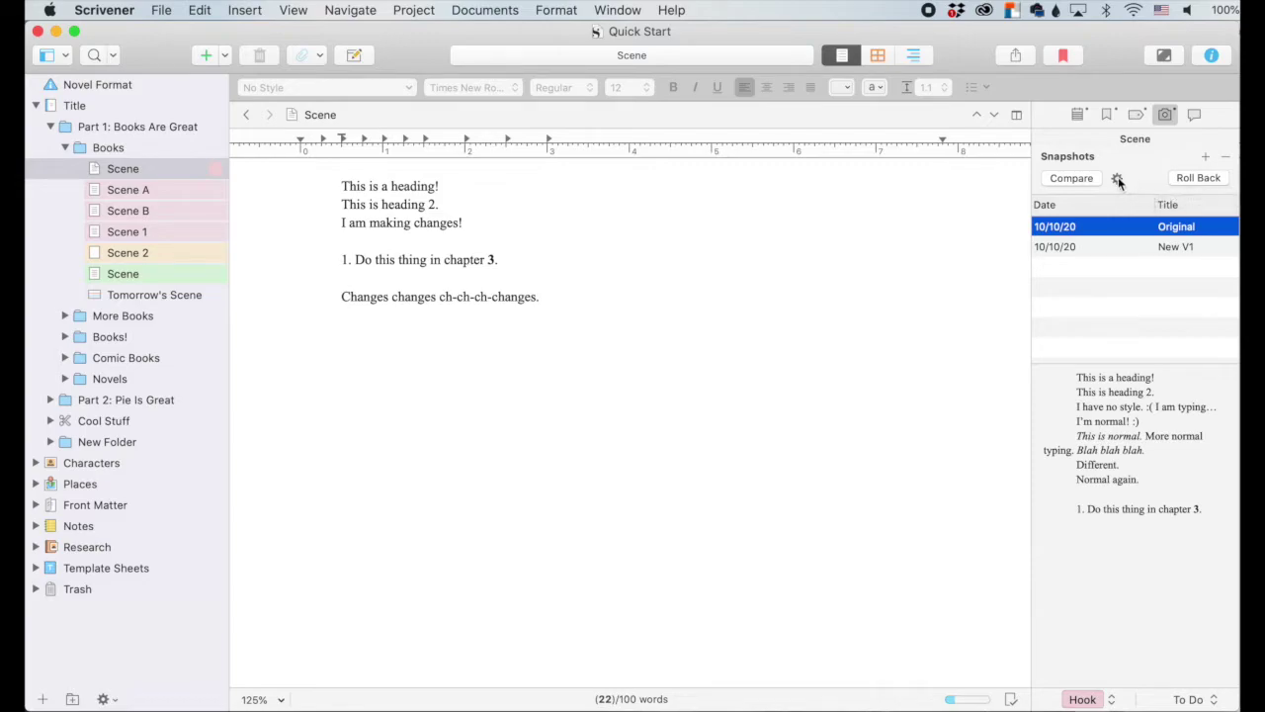
# - Compare the Original snapshot with By Paragraph comparison turned off, and turn By Paragraph back on
pyautogui.click(1118, 179)
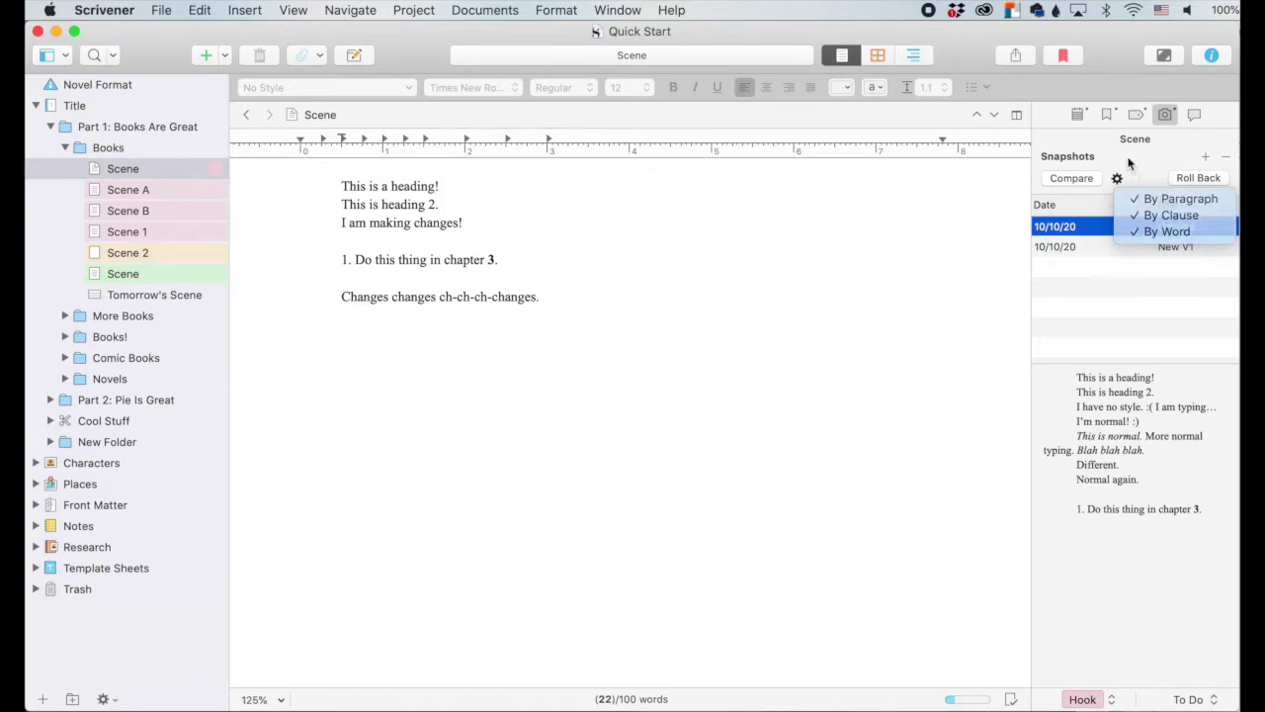
pyautogui.click(1166, 232)
pyautogui.click(1079, 177)
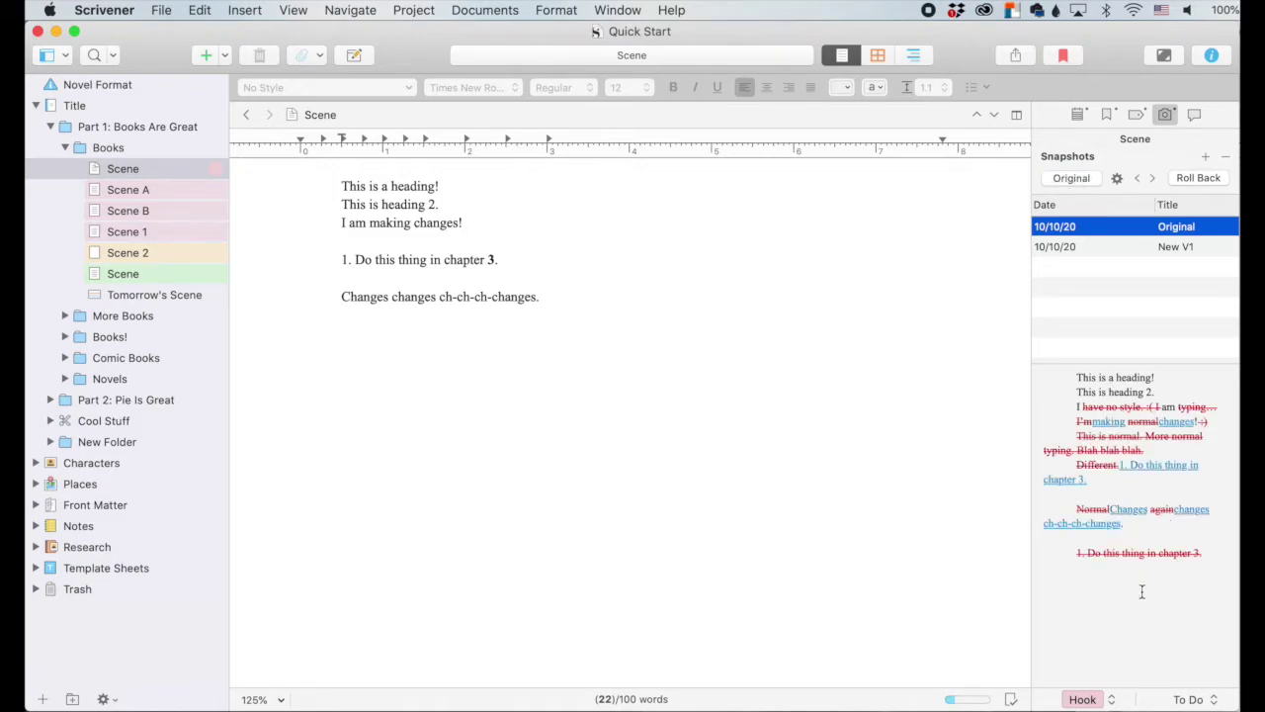
pyautogui.click(1117, 180)
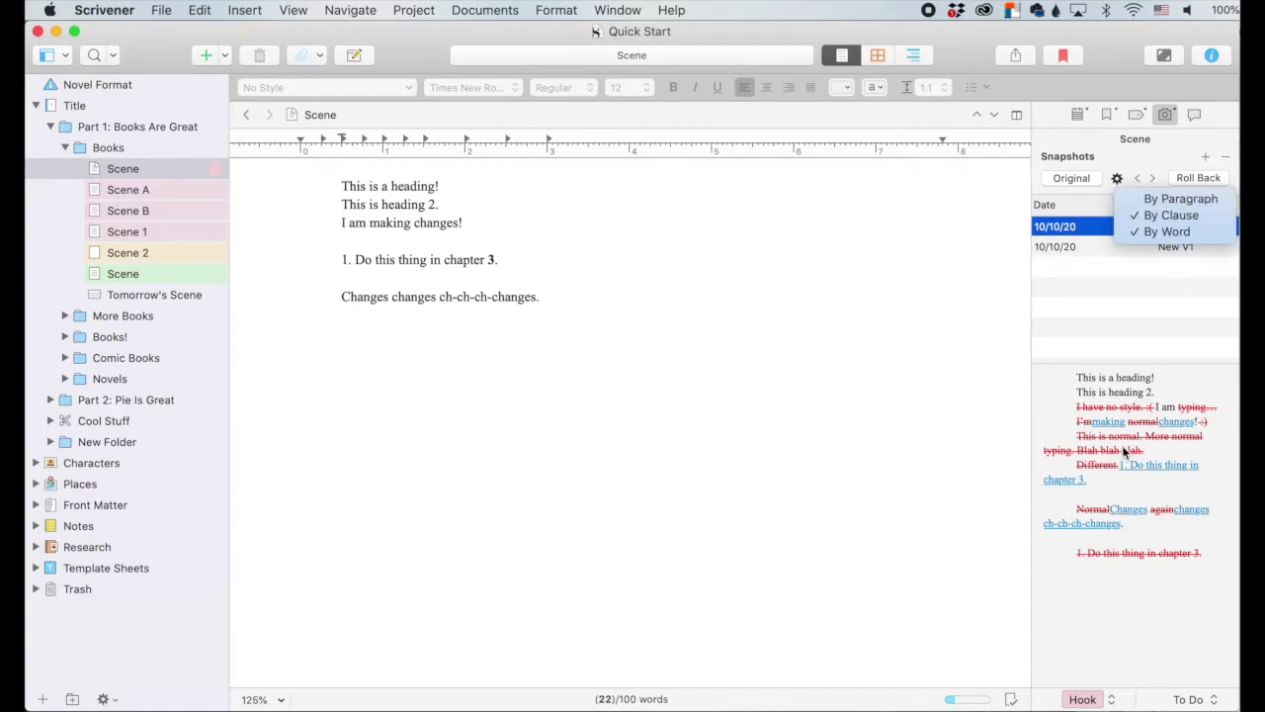
pyautogui.click(1160, 199)
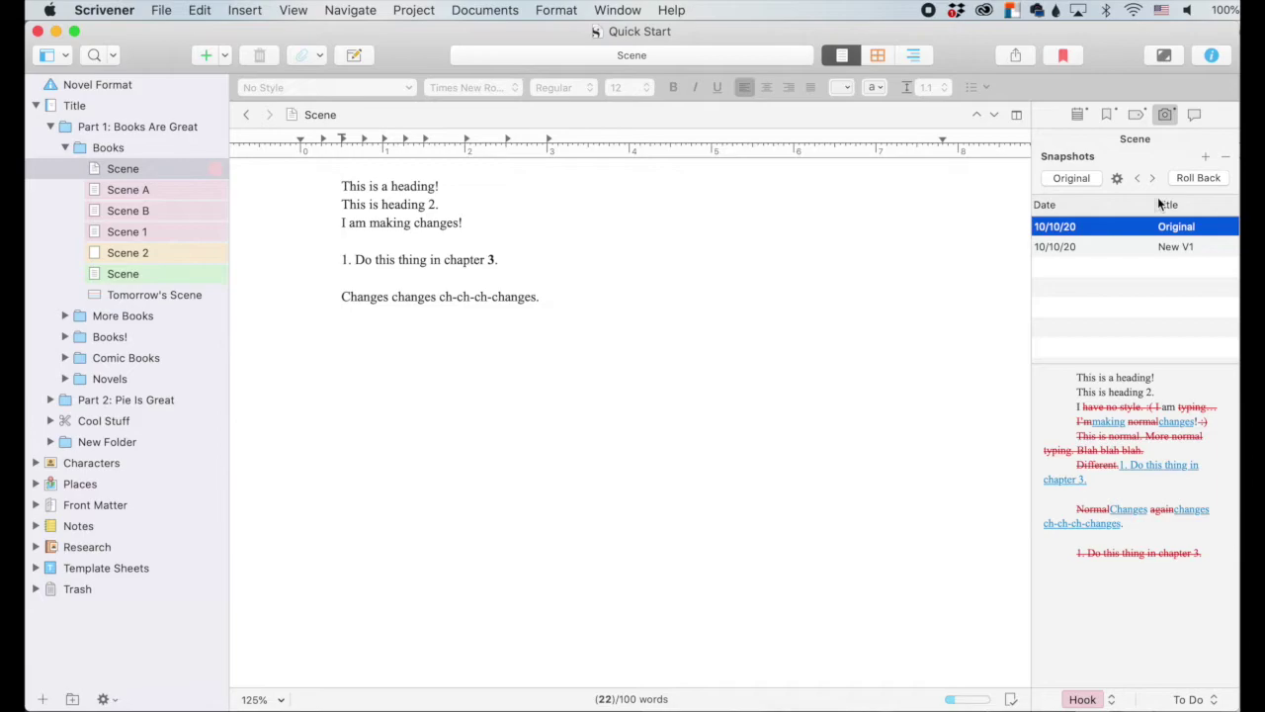
pyautogui.click(1092, 178)
pyautogui.click(1092, 178)
# - Turn By Clause comparison off to view its effect on the marked changes, and turn it back on
pyautogui.click(1117, 178)
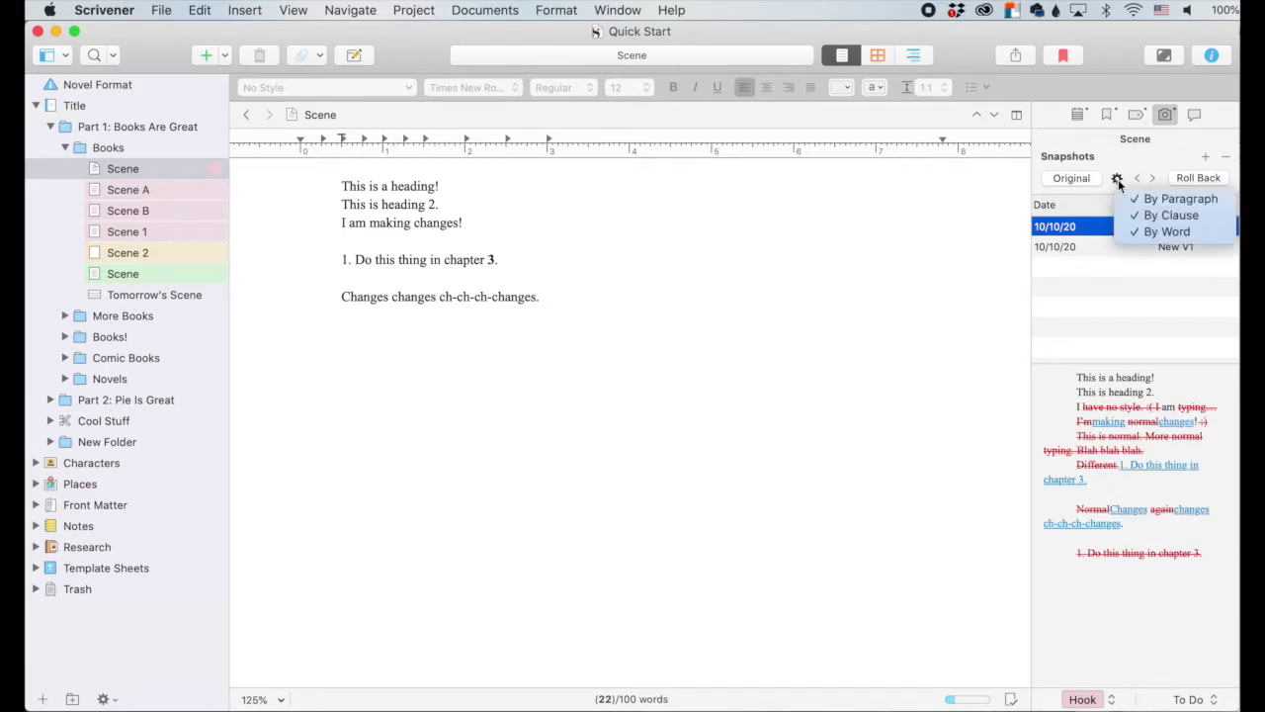
pyautogui.click(1149, 217)
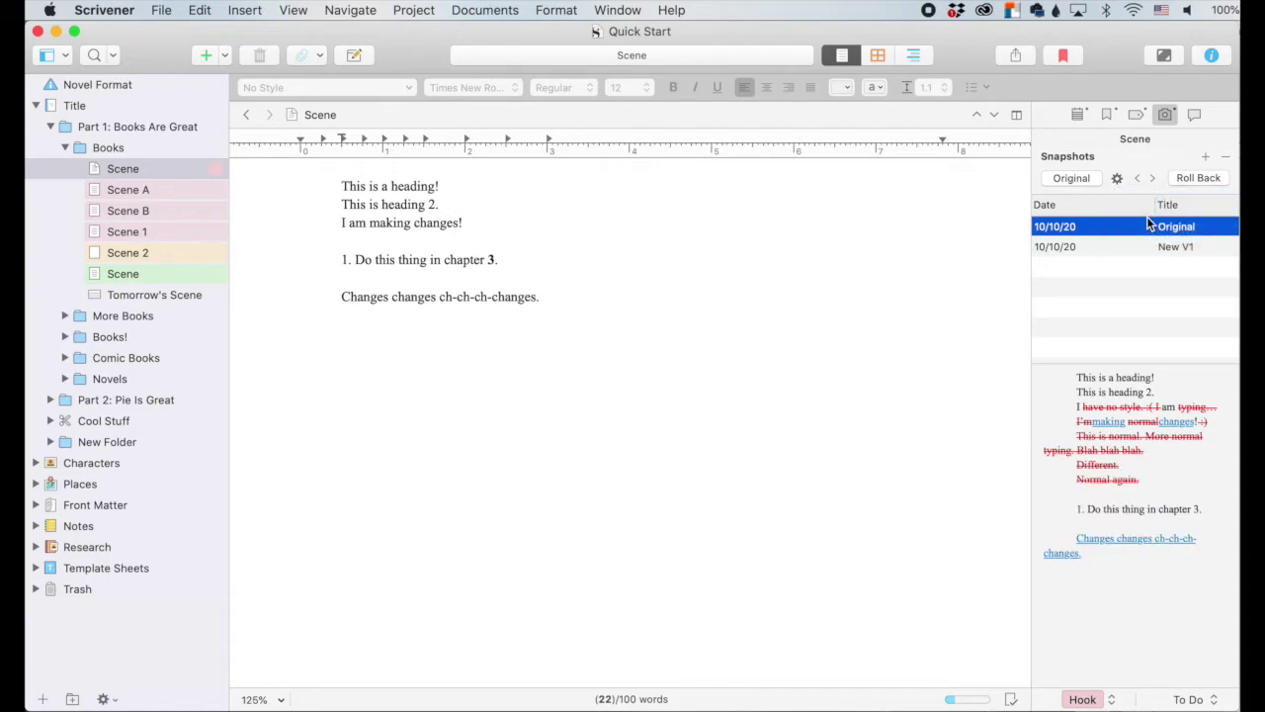
pyautogui.click(1117, 177)
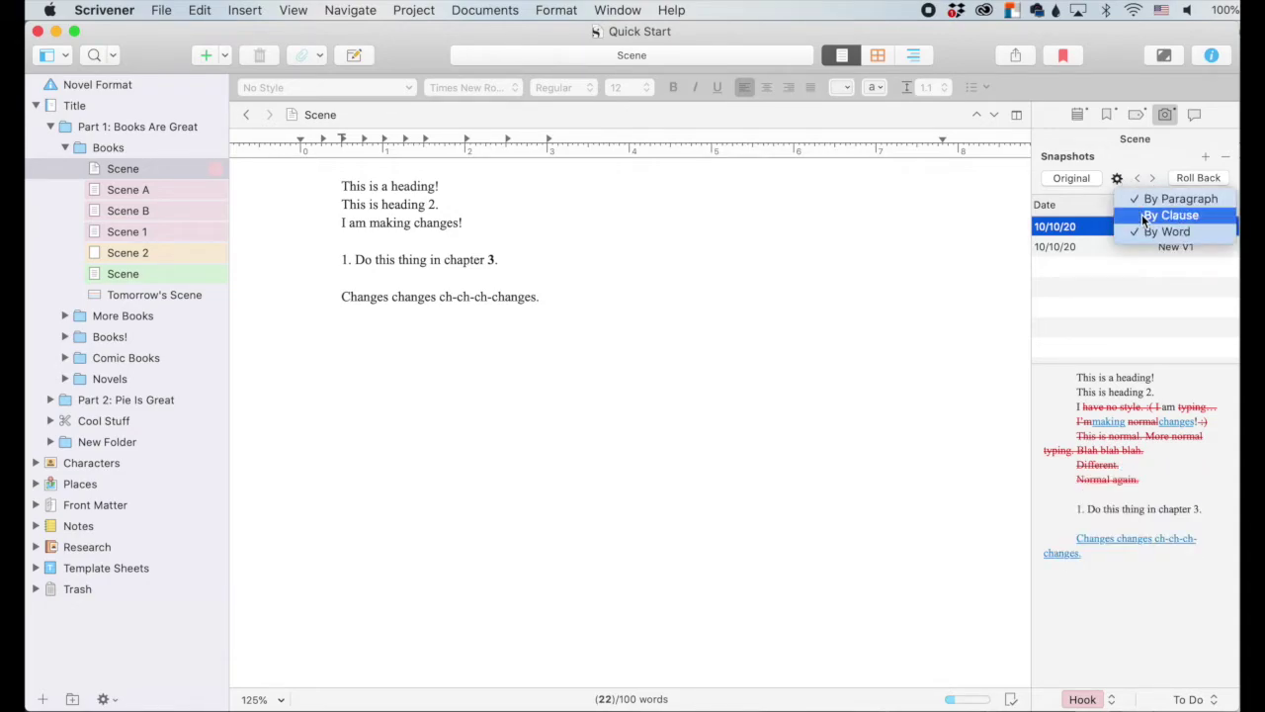
pyautogui.click(1143, 215)
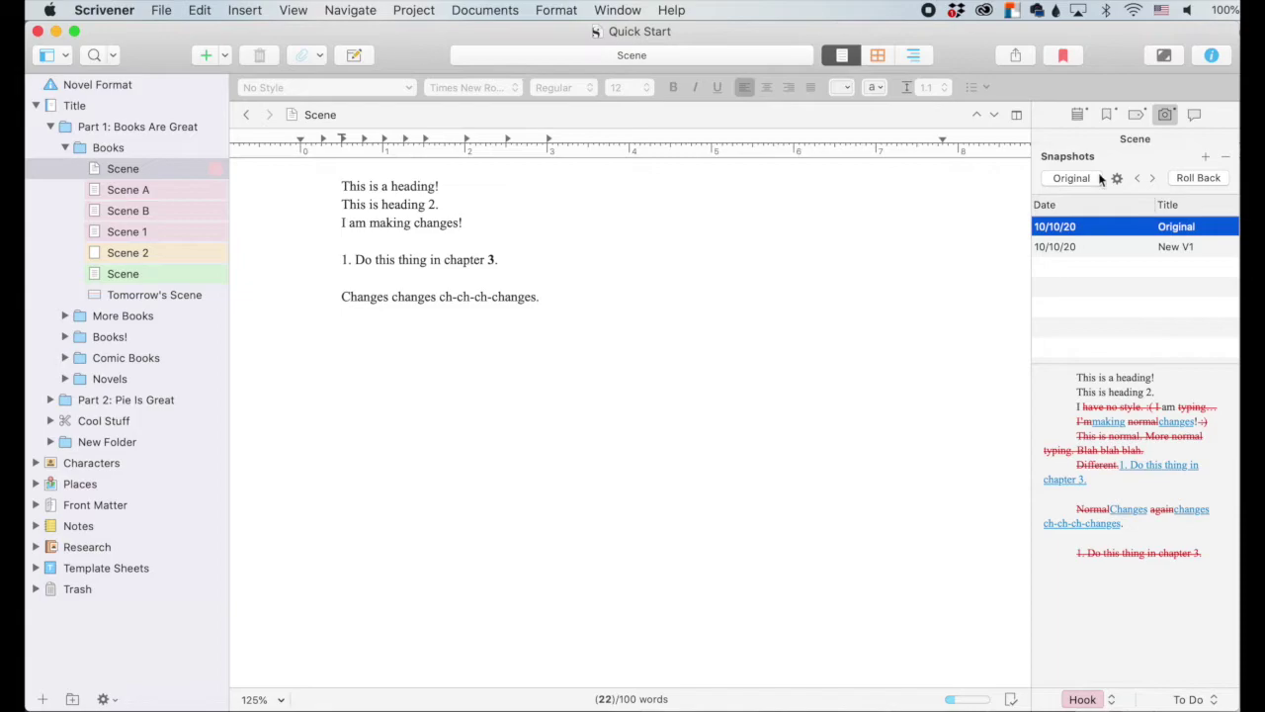
# - Turn By Word comparison off to view its effect on the marked changes, and turn it back on
pyautogui.click(1117, 178)
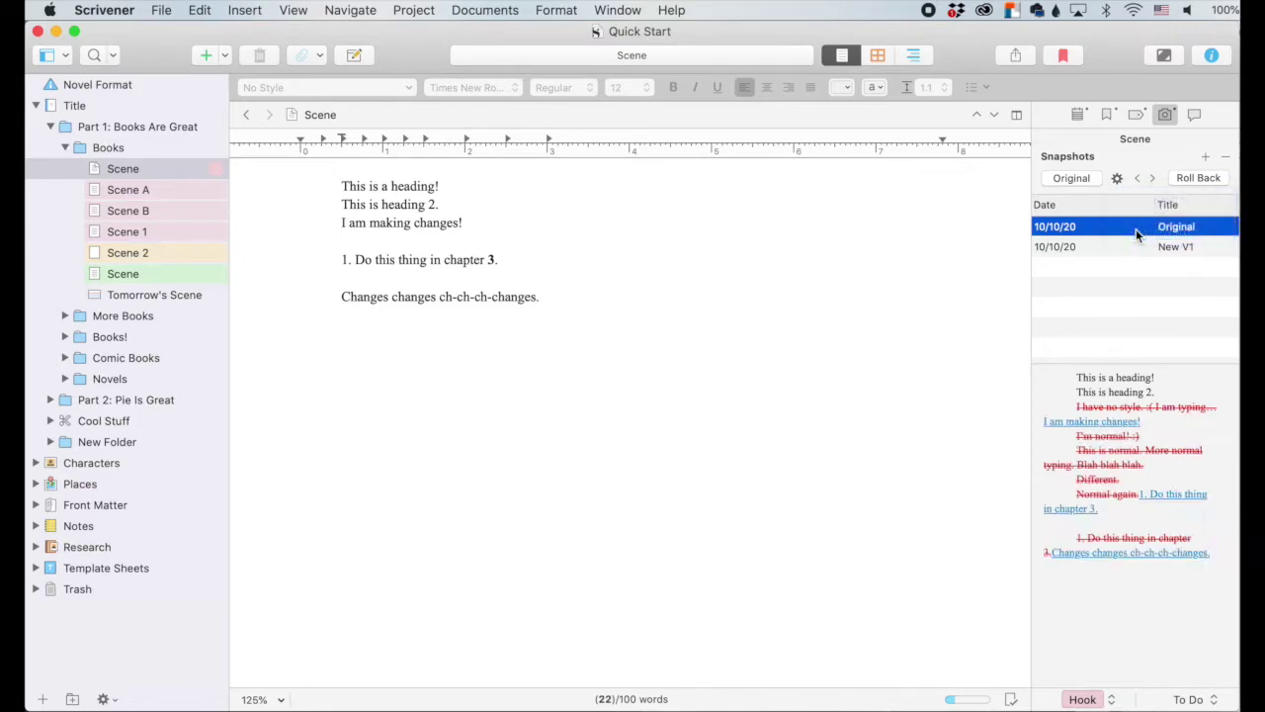
pyautogui.click(1117, 178)
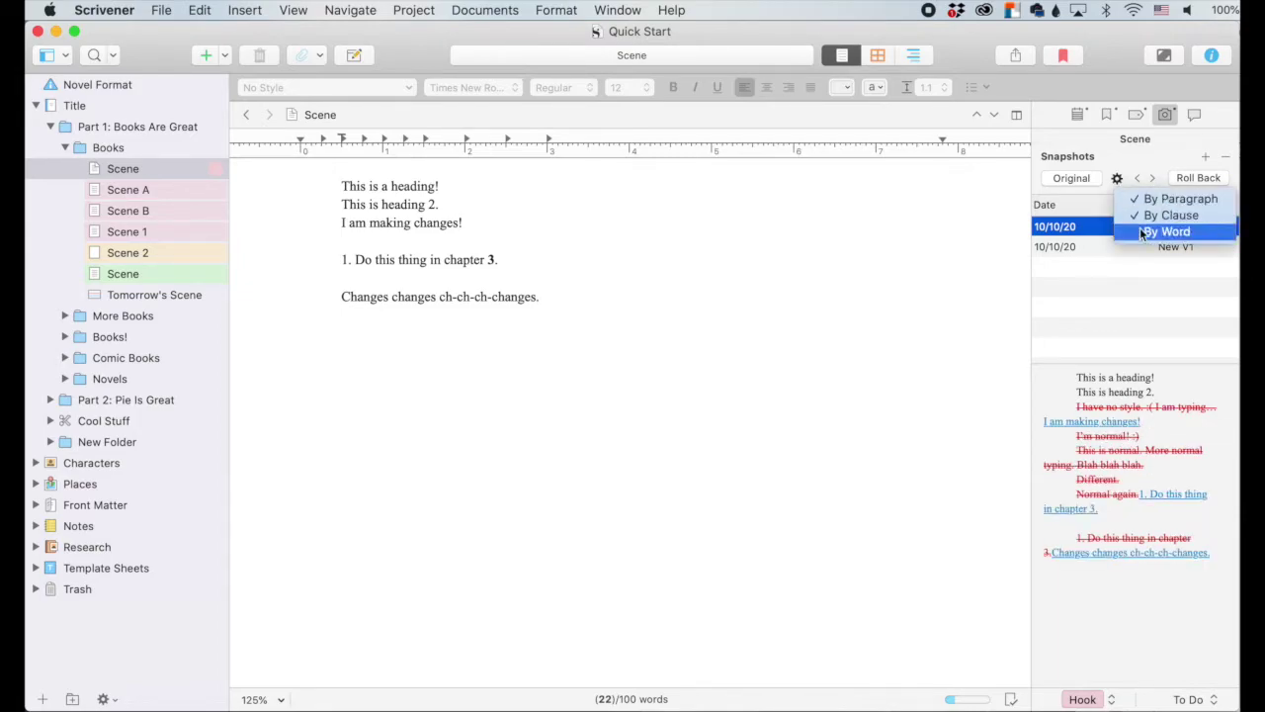
pyautogui.click(1139, 231)
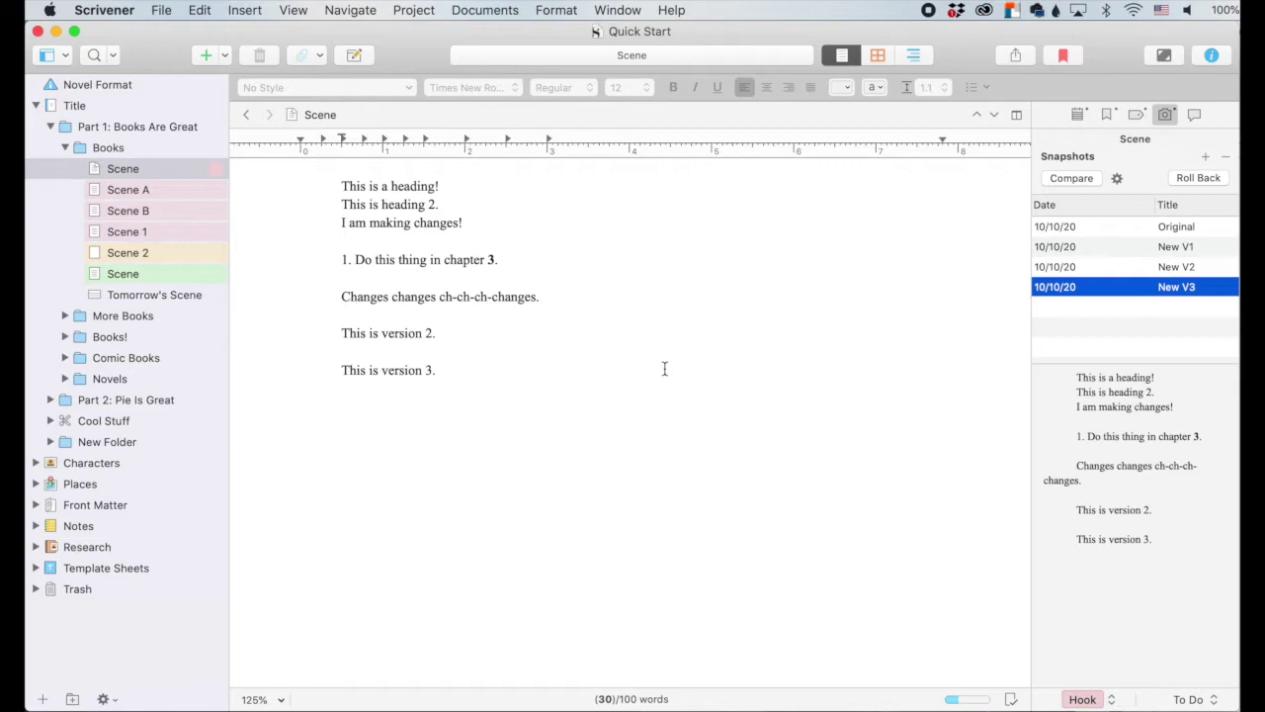
# - Preview the New V2 and New V3 snapshots, and roll the scene back to New V1 without taking a snapshot of the current version
pyautogui.click(1068, 270)
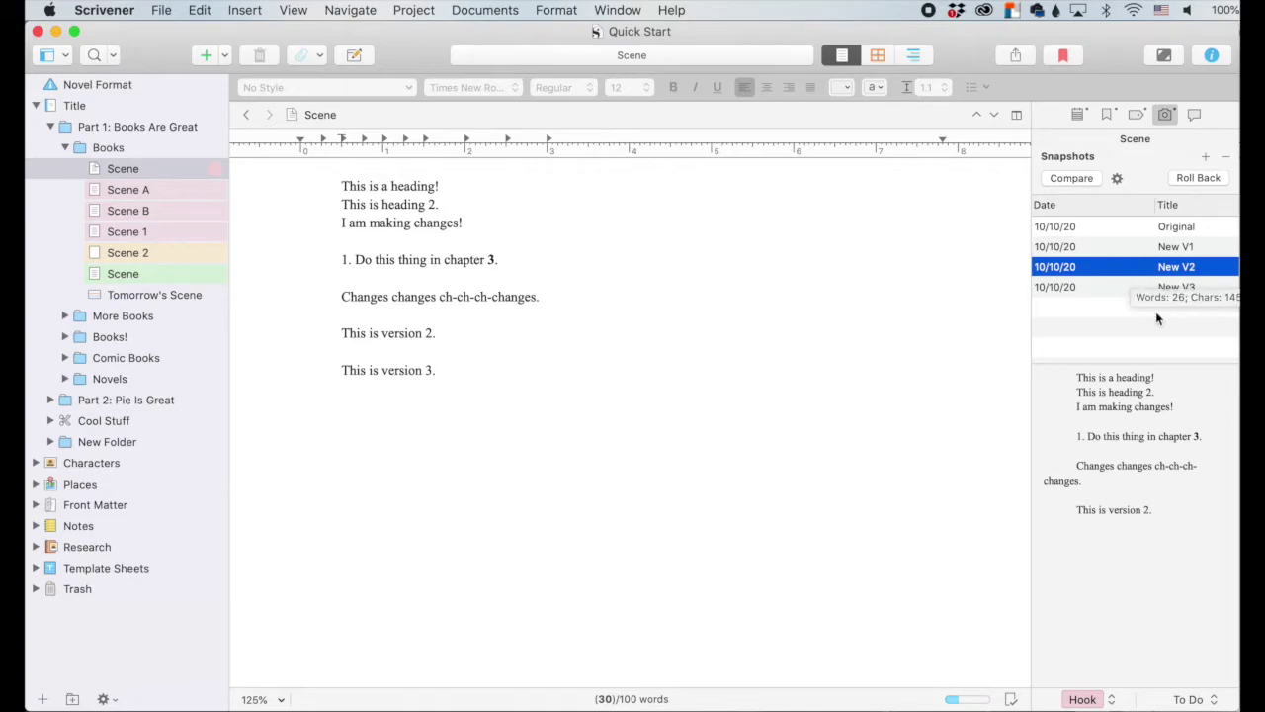
pyautogui.click(1177, 286)
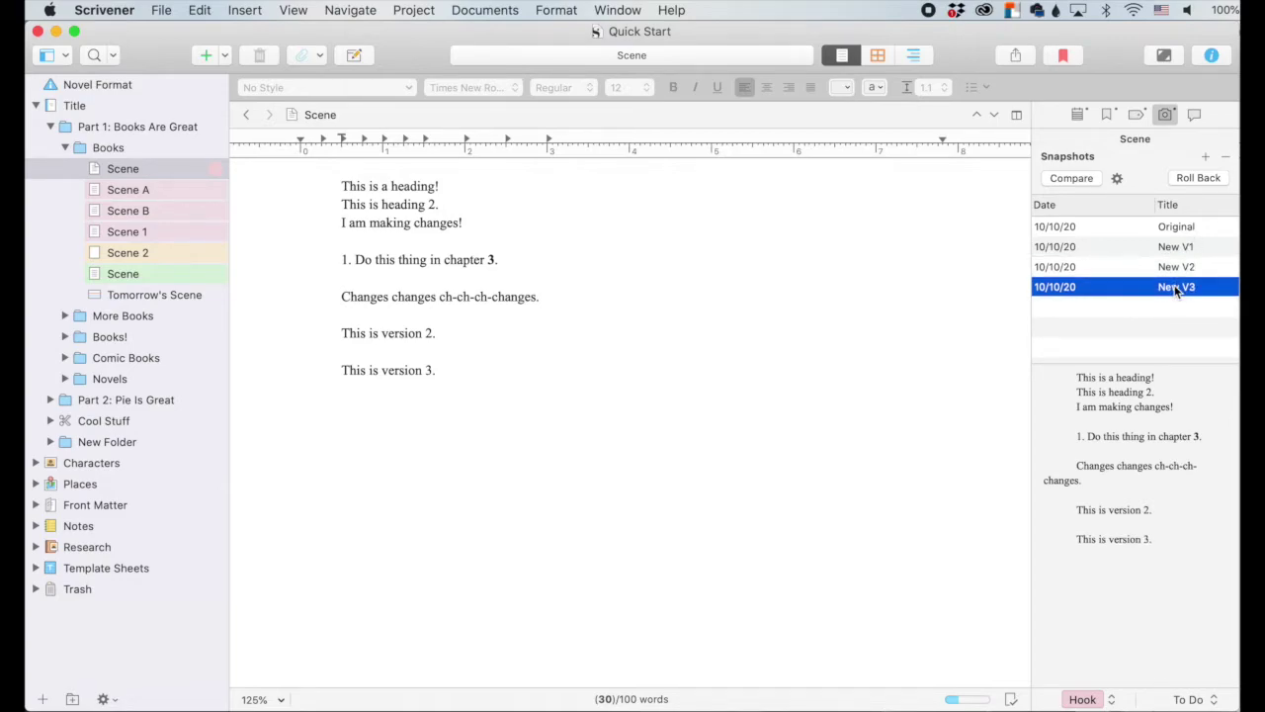
pyautogui.click(1178, 247)
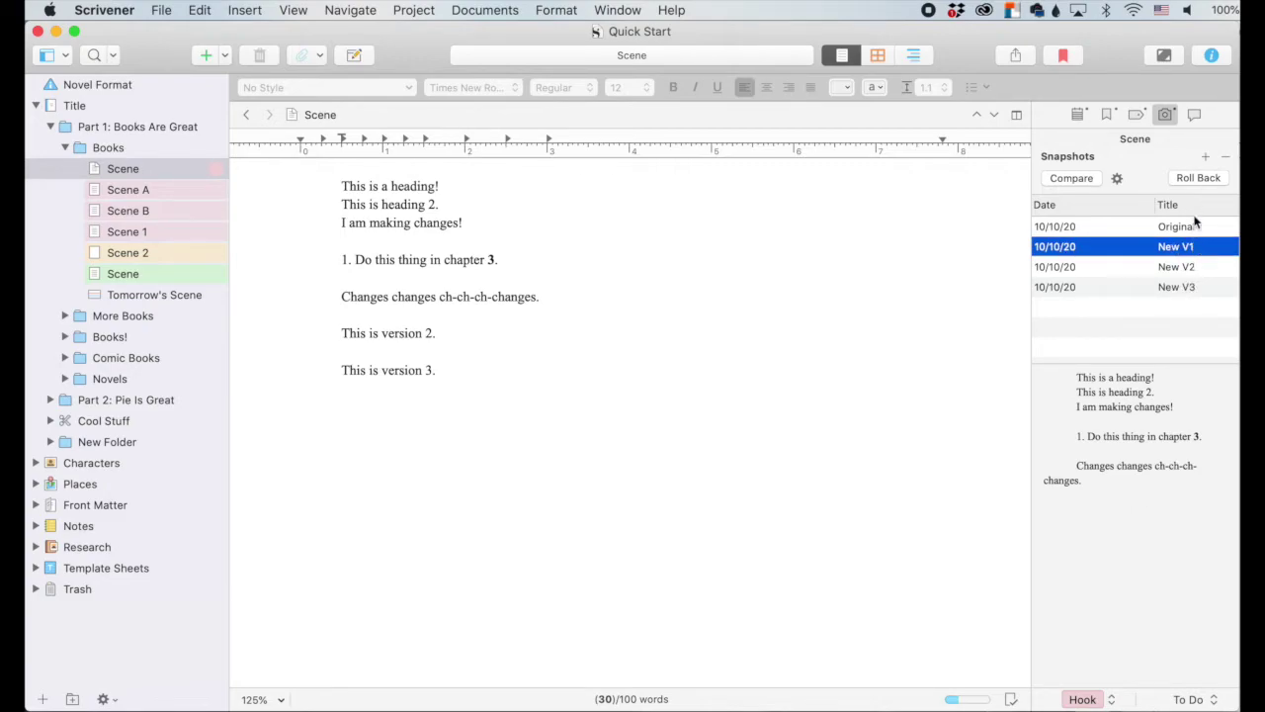
pyautogui.click(1196, 180)
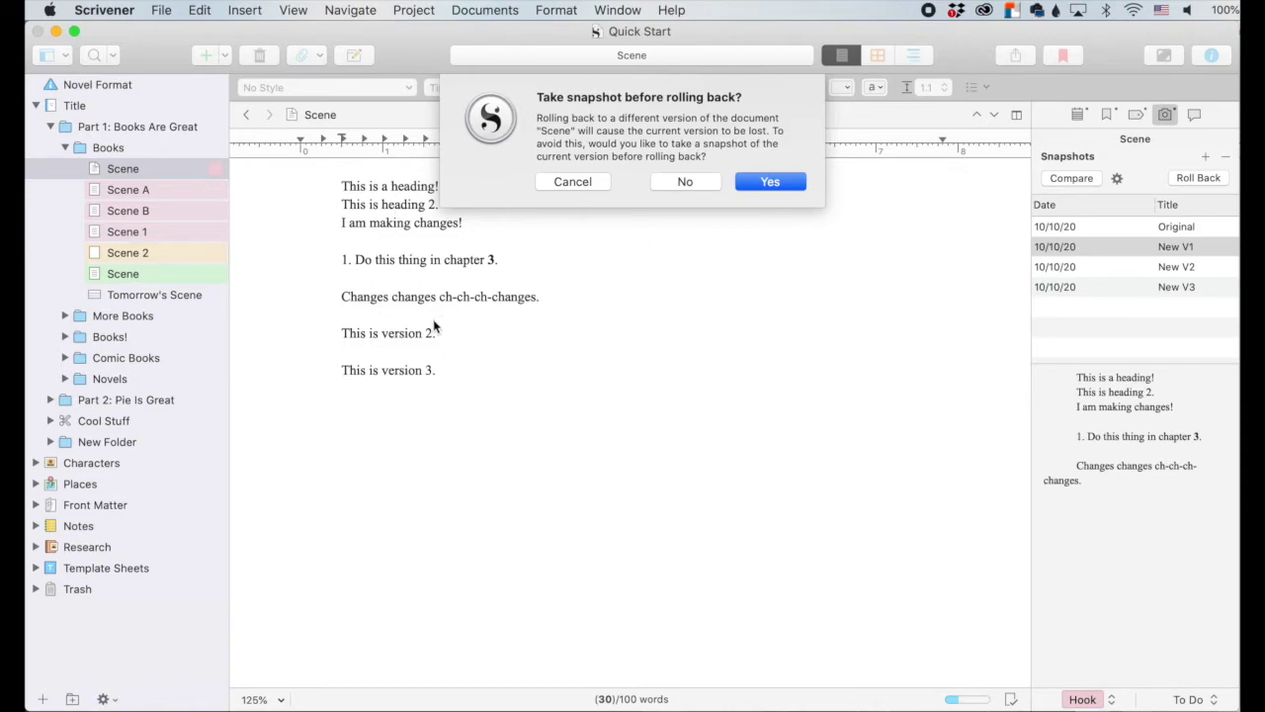
pyautogui.click(701, 183)
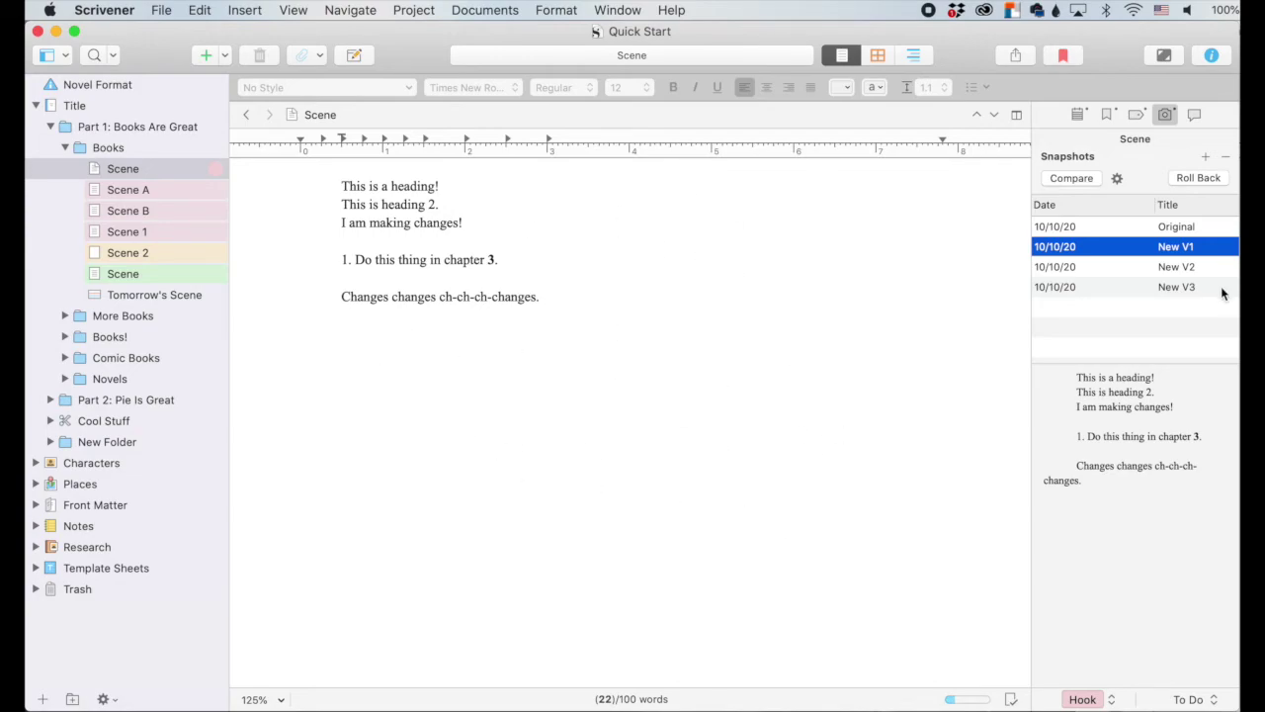
# - Compare the Original snapshot with the rolled-back scene, widening the inspector to read the marked changes and narrowing it again
pyautogui.click(1085, 179)
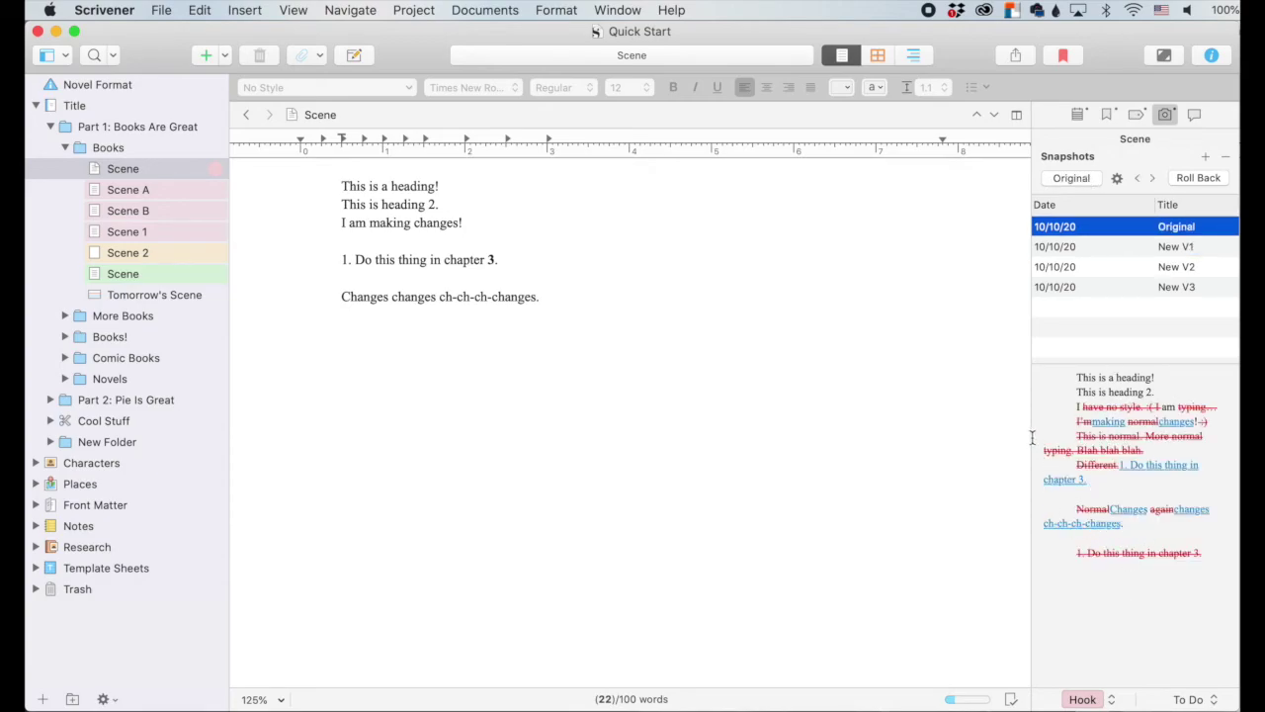
pyautogui.moveTo(1028, 434); pyautogui.dragTo(642, 434)
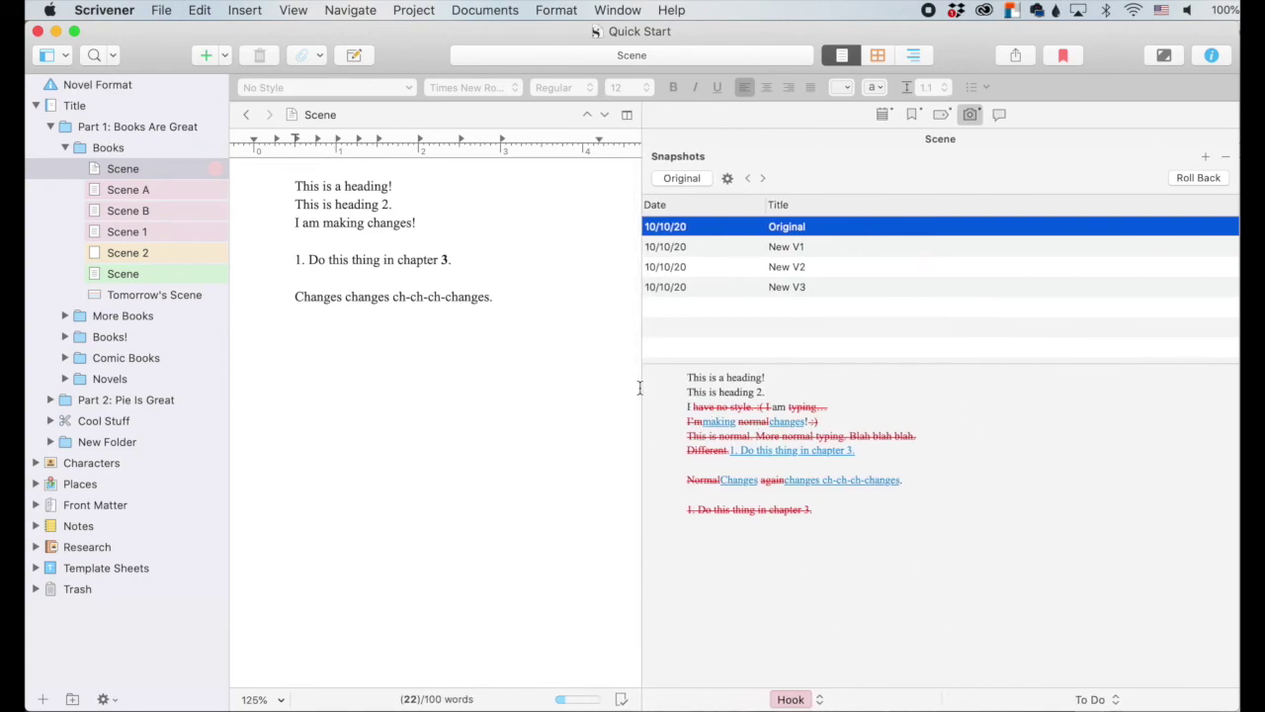
pyautogui.moveTo(644, 386); pyautogui.dragTo(1035, 413)
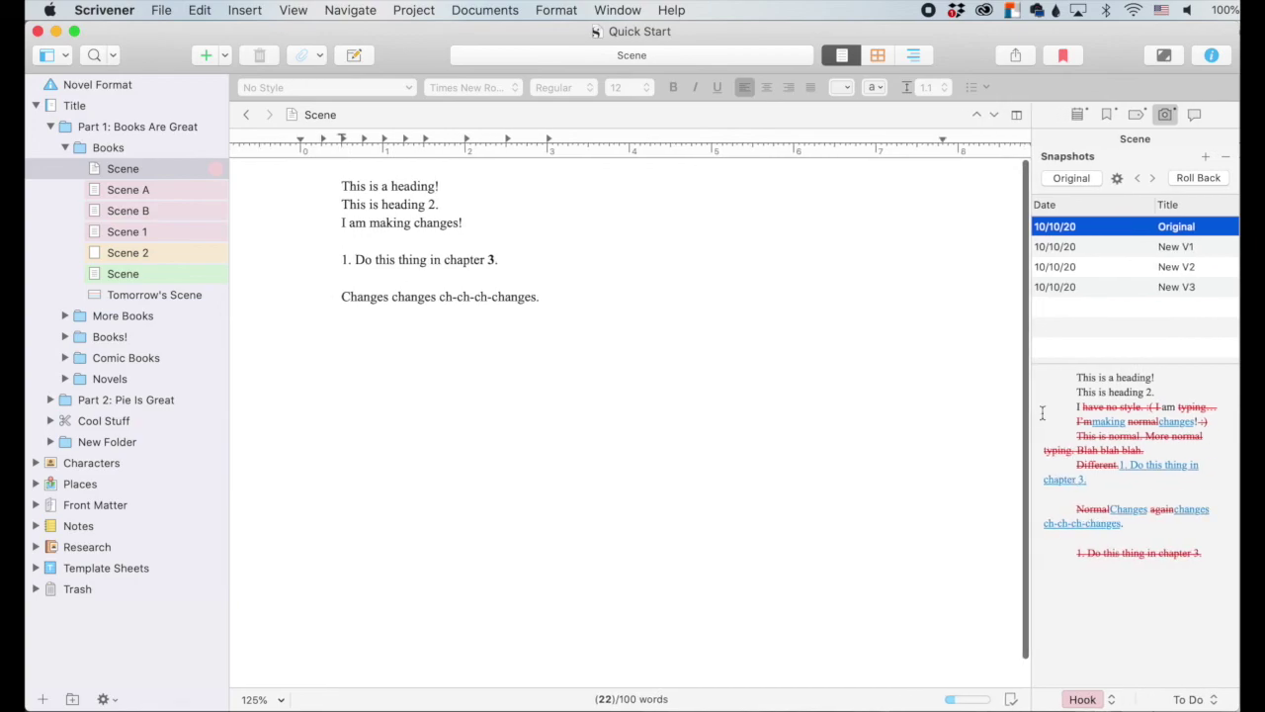